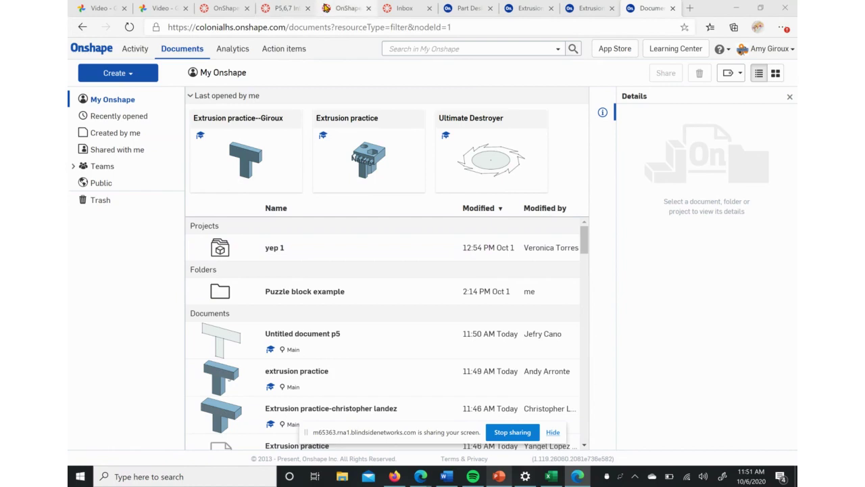
Create a new Onshape document named 'Extrusion practice--' followed by your own name.
{"action": "left_click", "coordinate": [346, 8]}
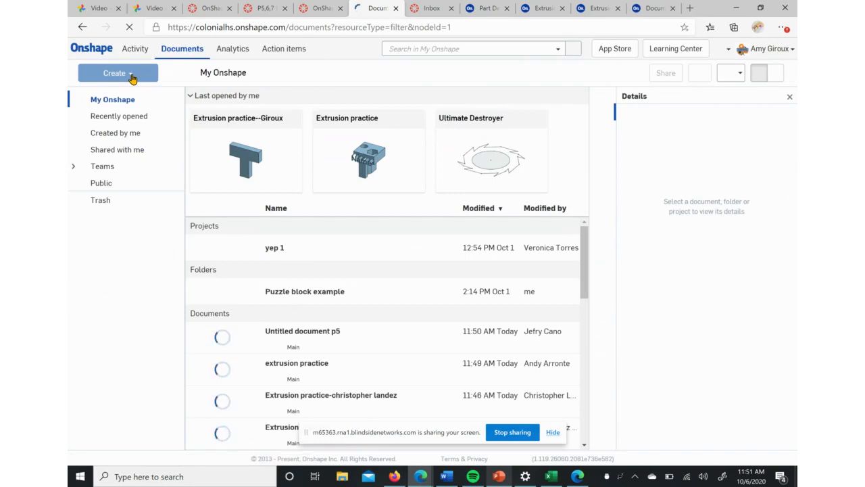
{"action": "left_click", "coordinate": [137, 74]}
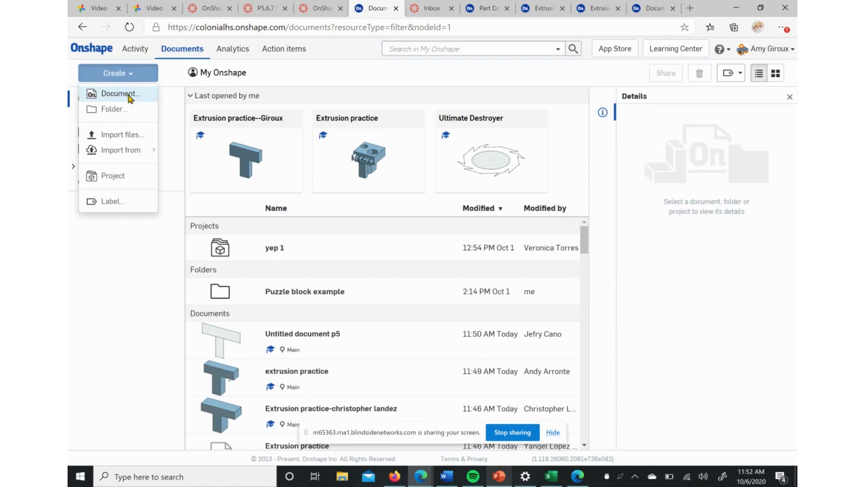
{"action": "left_click", "coordinate": [128, 94]}
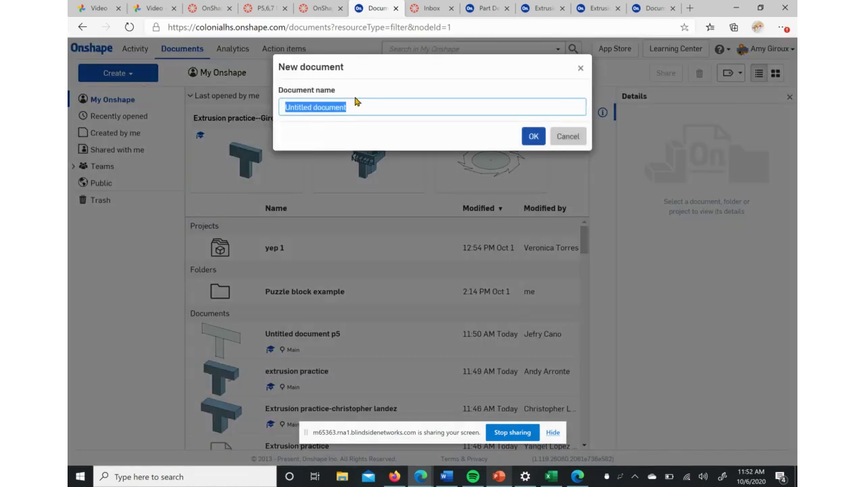
{"action": "type", "text": "Extrusion practice--name"}
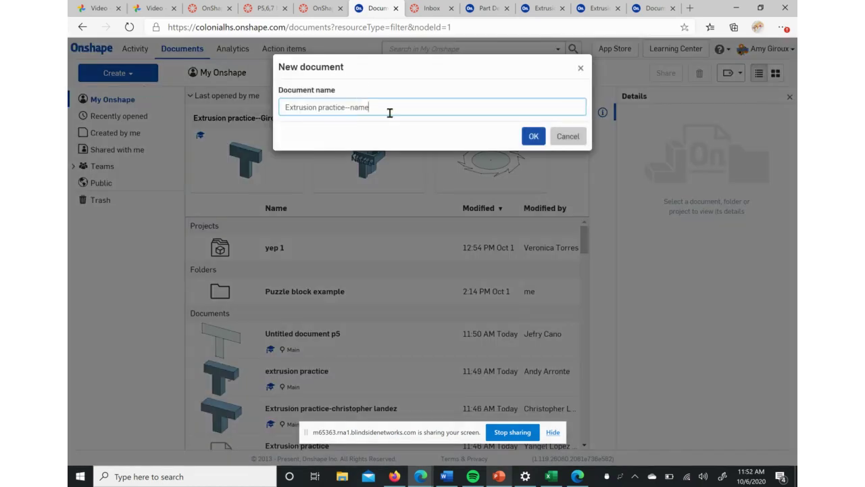
{"action": "double_click", "coordinate": [362, 106]}
{"action": "type", "text": "Giroux"}
{"action": "type", "text": "your "}
{"action": "type", "text": "no"}
{"action": "key", "text": "BackSpace"}
{"action": "type", "text": "ame"}
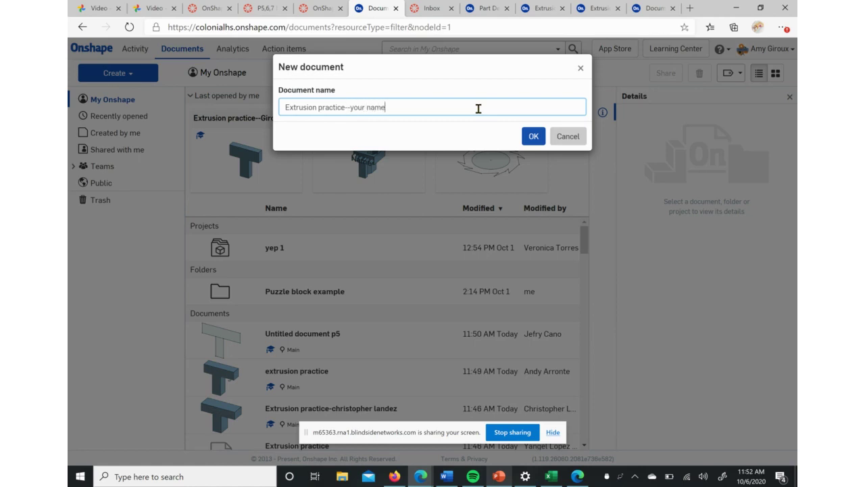
{"action": "left_click", "coordinate": [534, 137]}
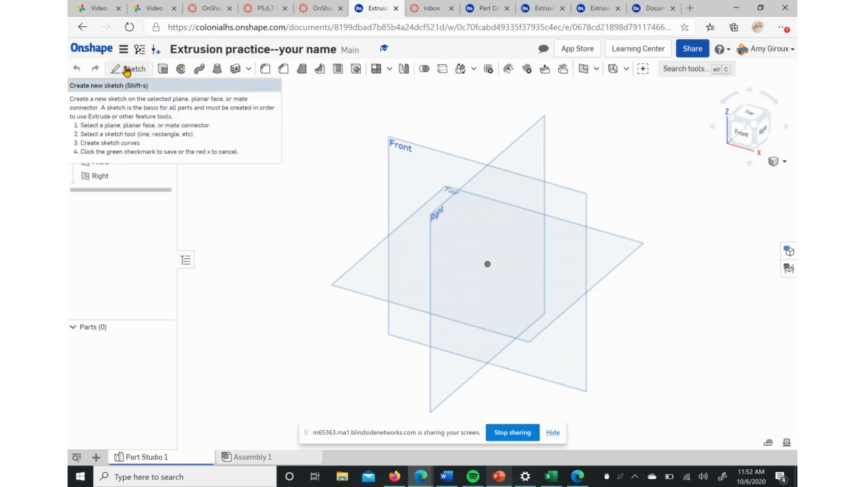
Open a new sketch on the Front plane of Part Studio 1.
{"action": "left_click", "coordinate": [125, 70]}
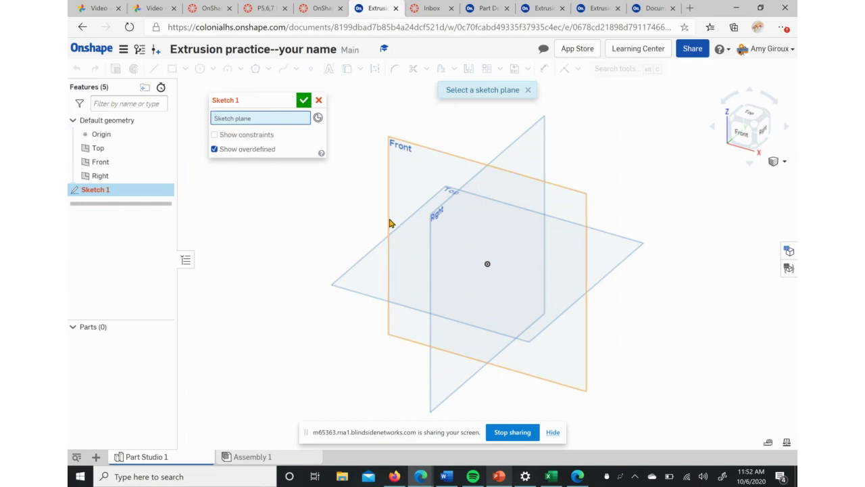
{"action": "left_click", "coordinate": [399, 143]}
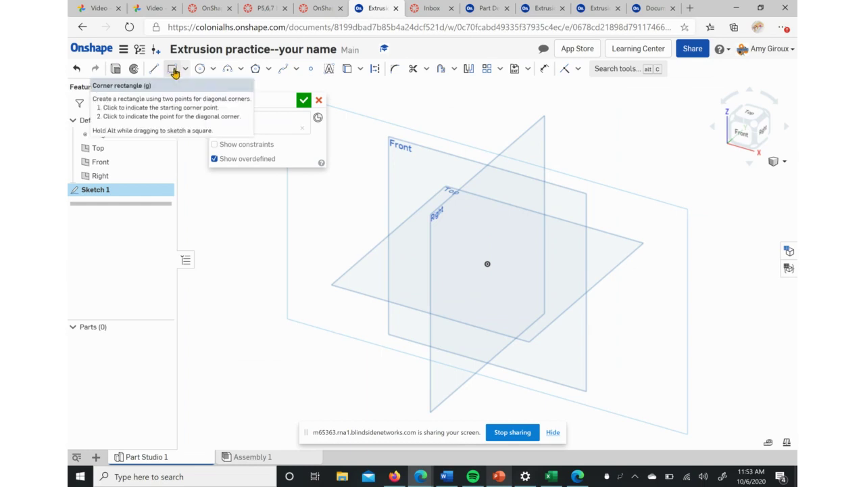
Draw the wide top bar of the T as a corner rectangle.
{"action": "left_click", "coordinate": [173, 70]}
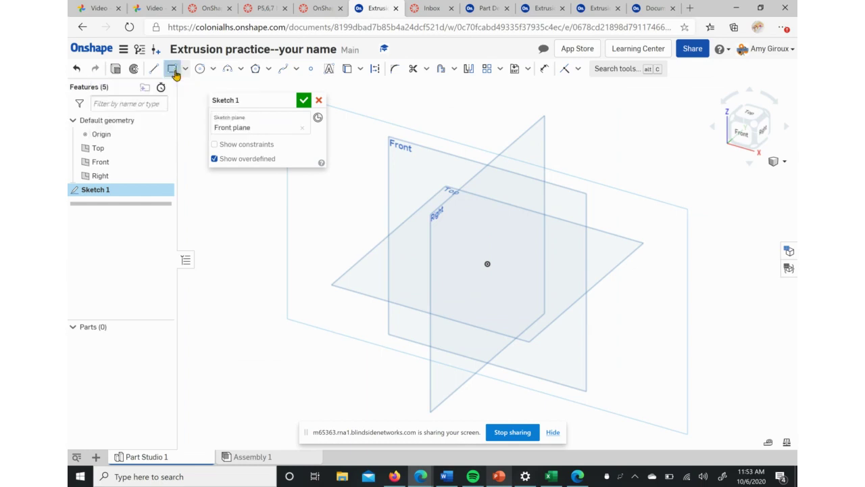
{"action": "left_click", "coordinate": [405, 164]}
{"action": "left_click", "coordinate": [518, 245]}
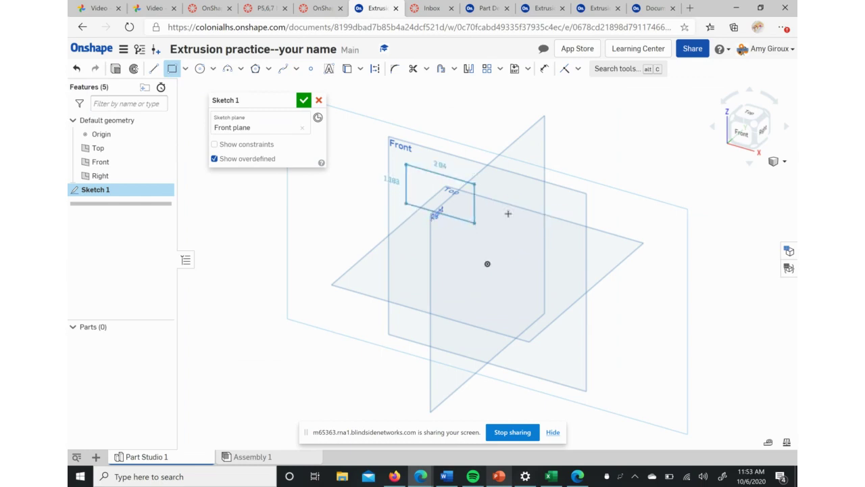
{"action": "left_click", "coordinate": [568, 260]}
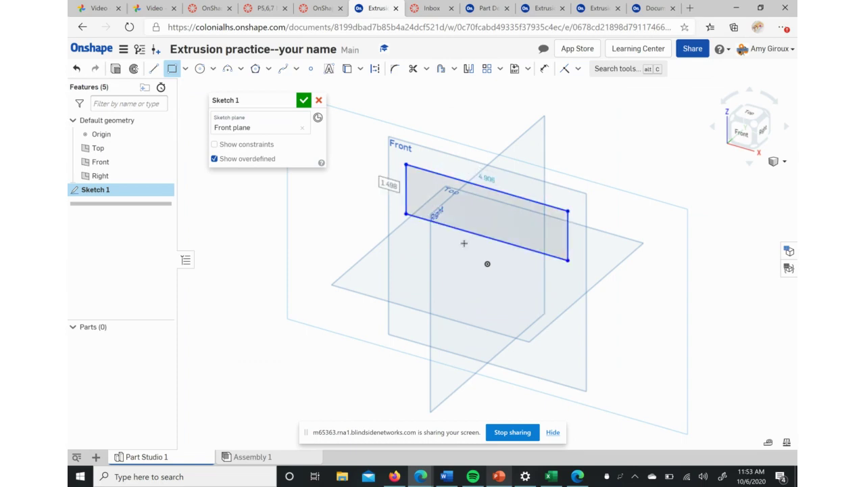
Add a tall corner-rectangle stem below the bar and finish Sketch 1.
{"action": "left_click", "coordinate": [184, 68]}
{"action": "left_click", "coordinate": [469, 277]}
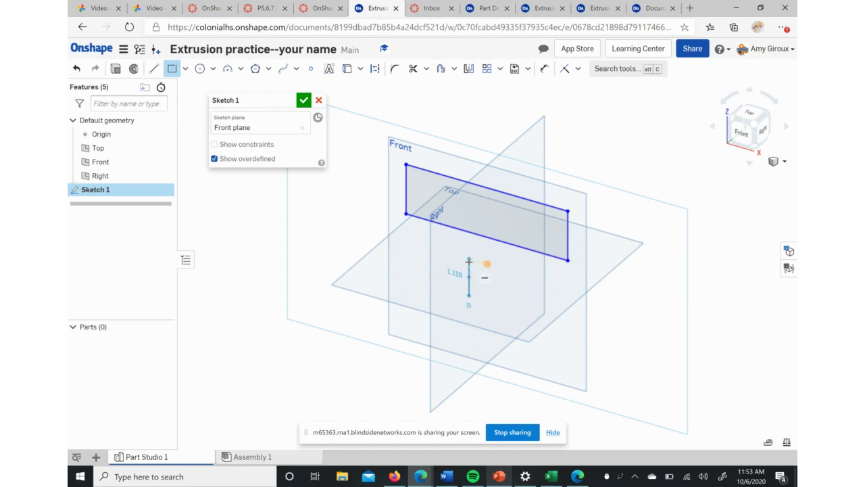
{"action": "key", "text": "Escape"}
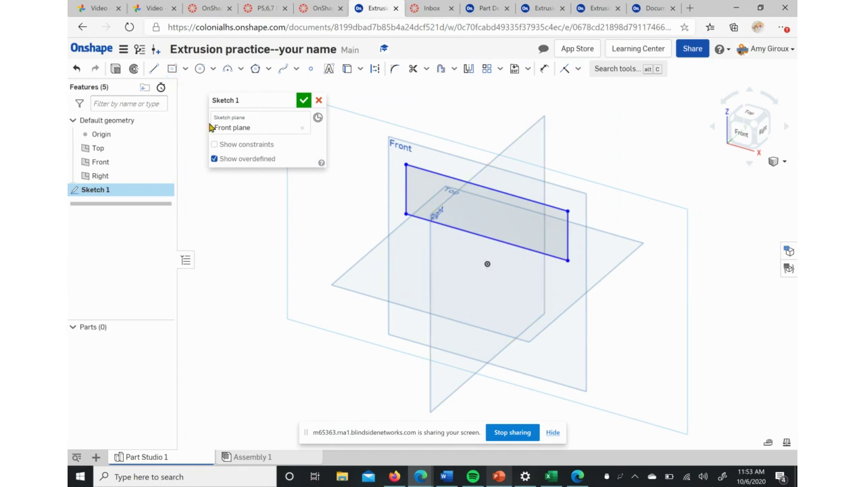
{"action": "left_click", "coordinate": [185, 69]}
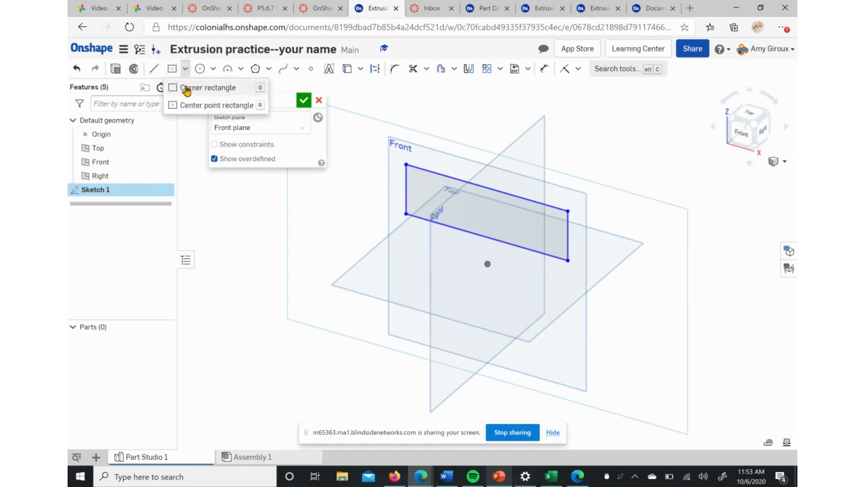
{"action": "left_click", "coordinate": [198, 88]}
{"action": "left_click", "coordinate": [468, 211]}
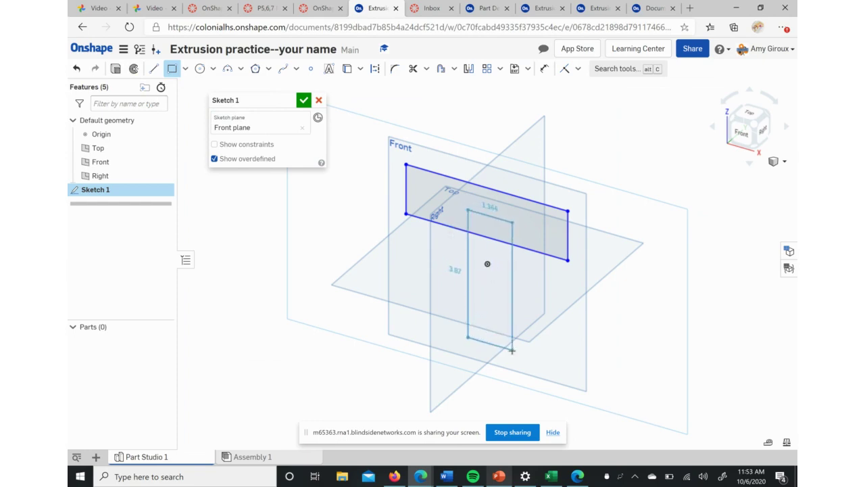
{"action": "left_click", "coordinate": [512, 350]}
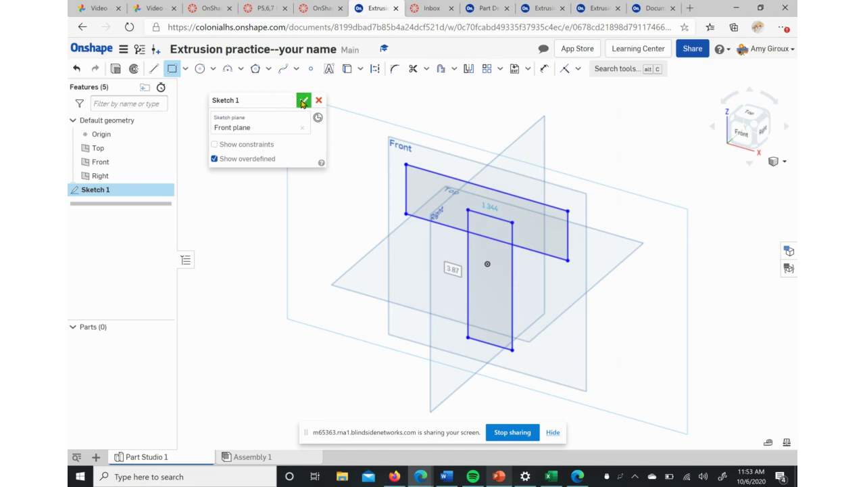
{"action": "left_click", "coordinate": [302, 102]}
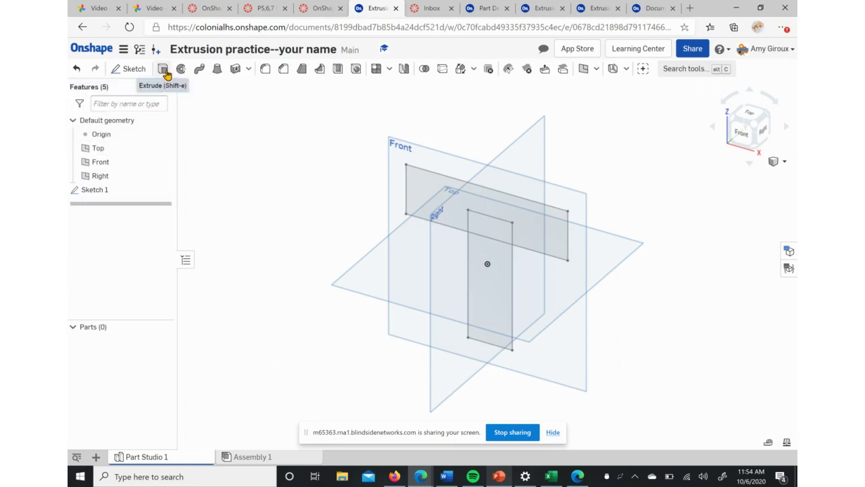
Start an extrusion and select the T's stem and both top bar regions.
{"action": "left_click", "coordinate": [163, 69]}
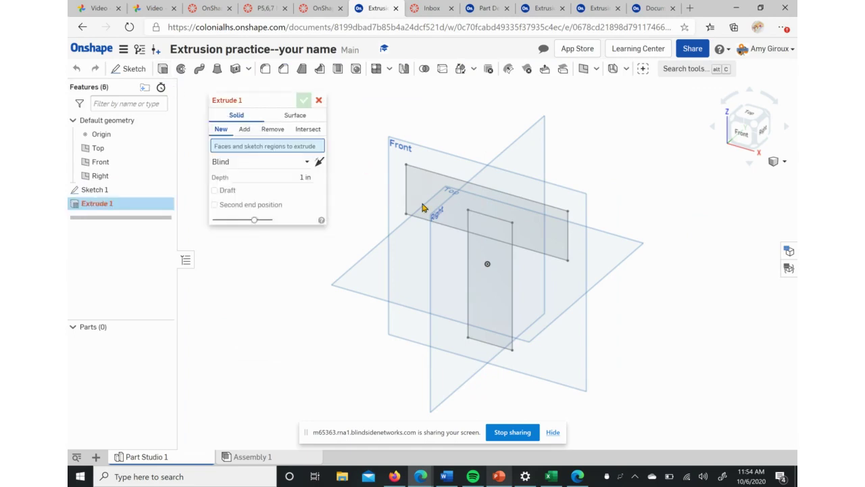
{"action": "left_click", "coordinate": [495, 237]}
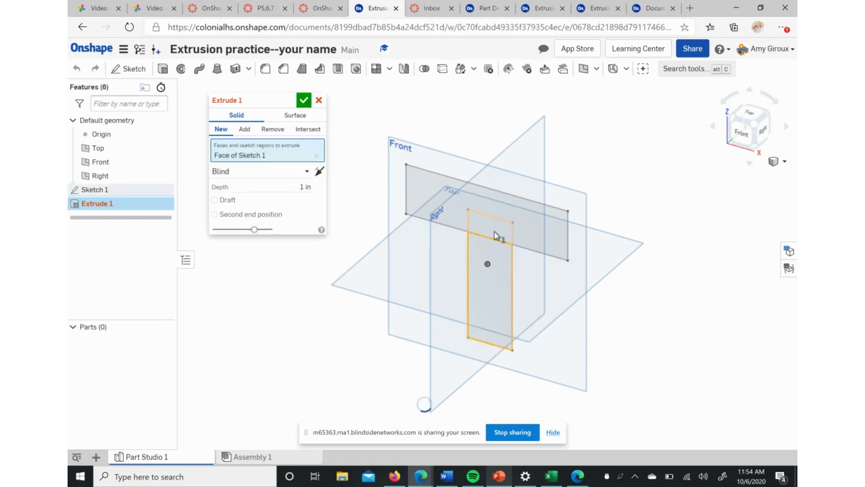
{"action": "left_click", "coordinate": [504, 242]}
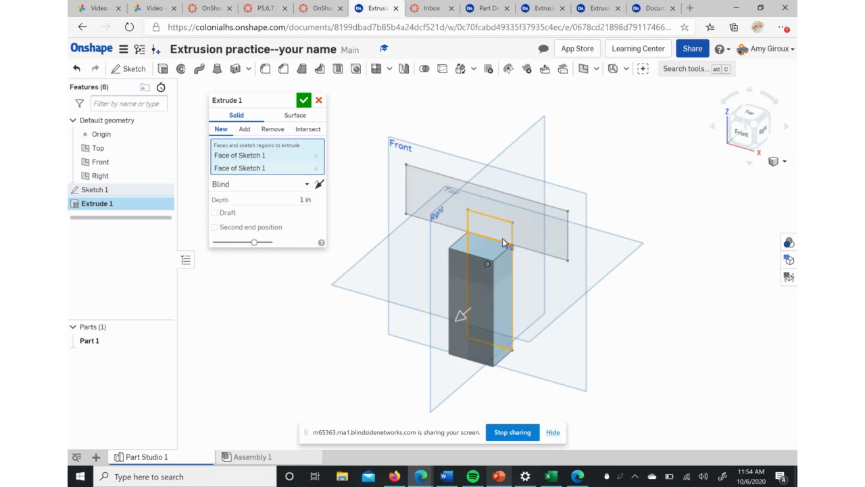
{"action": "left_click", "coordinate": [531, 226]}
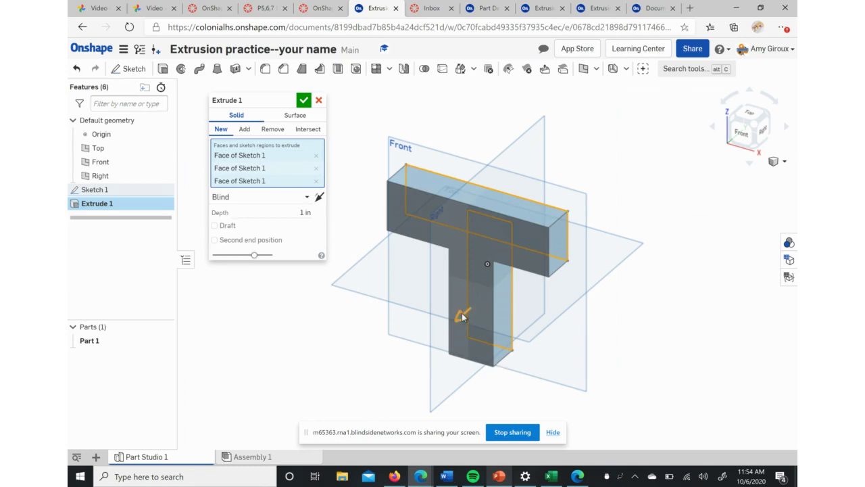
Set the extrusion depth to 4.0 in and confirm Extrude 1.
{"action": "left_click_drag", "start_coordinate": [463, 316], "coordinate": [426, 358]}
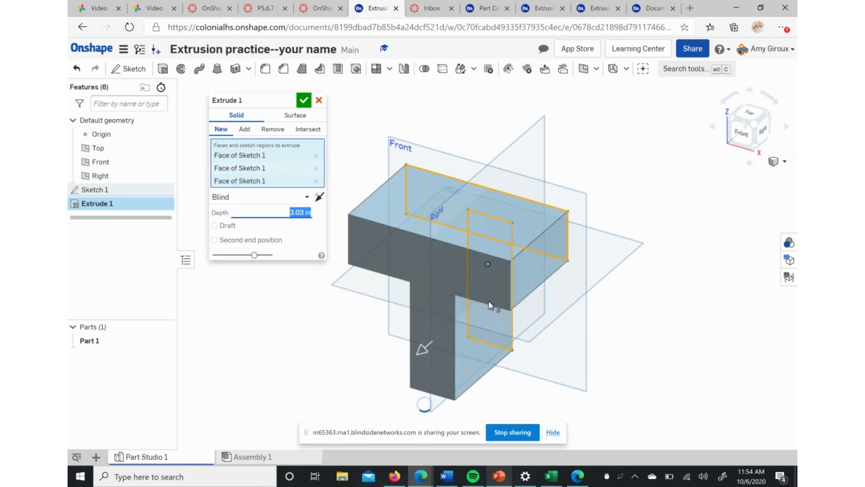
{"action": "type", "text": "4.89"}
{"action": "key", "text": "Return"}
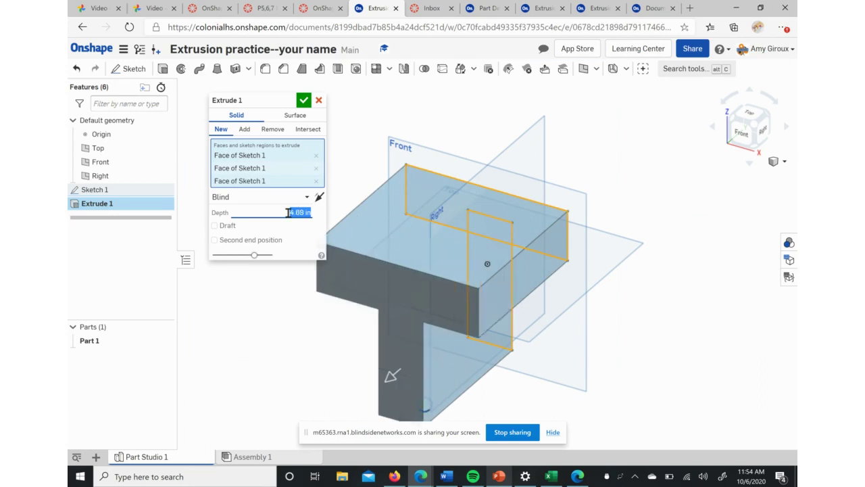
{"action": "left_click", "coordinate": [299, 212]}
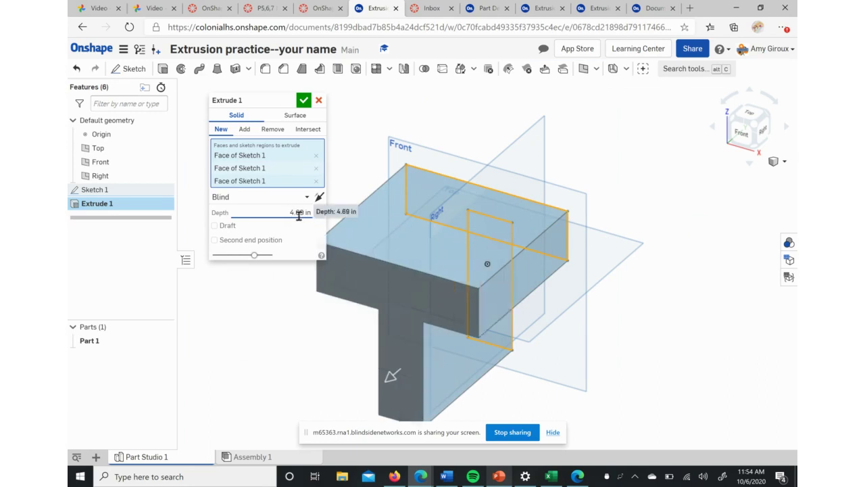
{"action": "double_click", "coordinate": [299, 214]}
{"action": "type", "text": "4"}
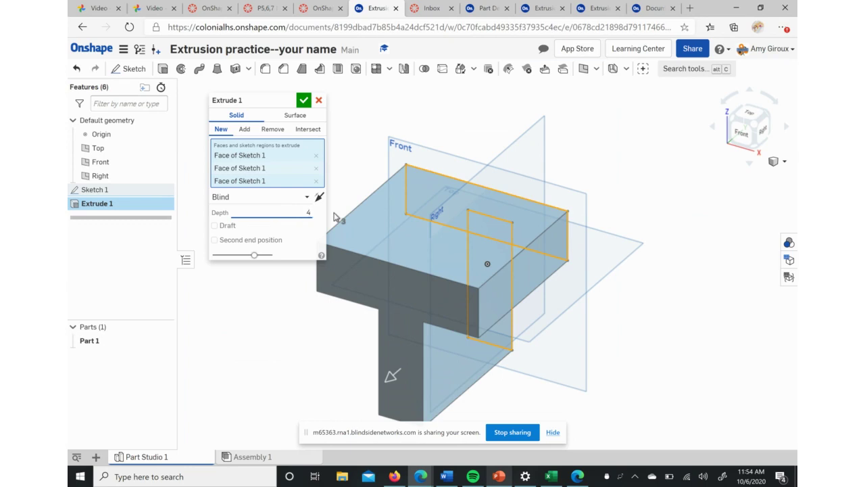
{"action": "type", "text": ".0"}
{"action": "key", "text": "Return"}
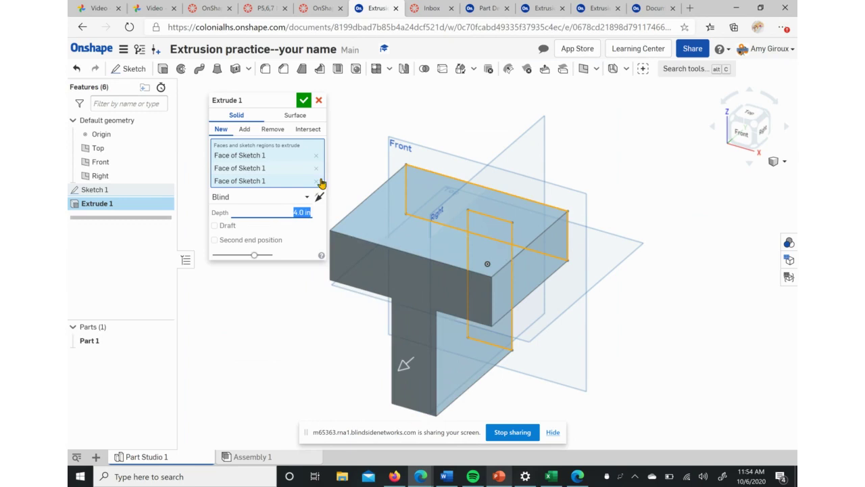
{"action": "left_click", "coordinate": [303, 103]}
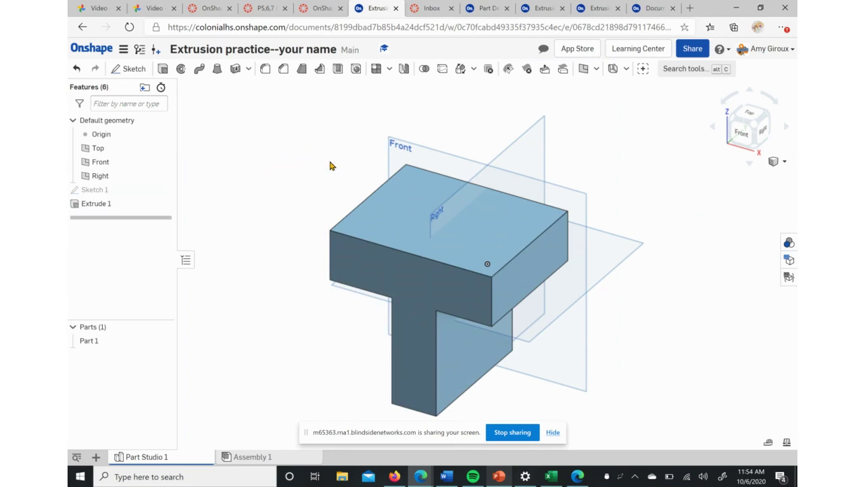
Start a sketch on the block's front face and draw a text box across it.
{"action": "left_click", "coordinate": [125, 69]}
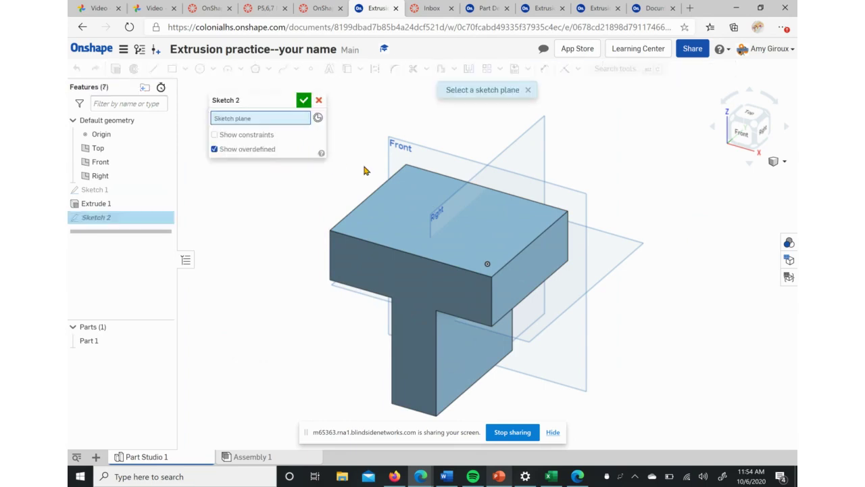
{"action": "left_click", "coordinate": [389, 263]}
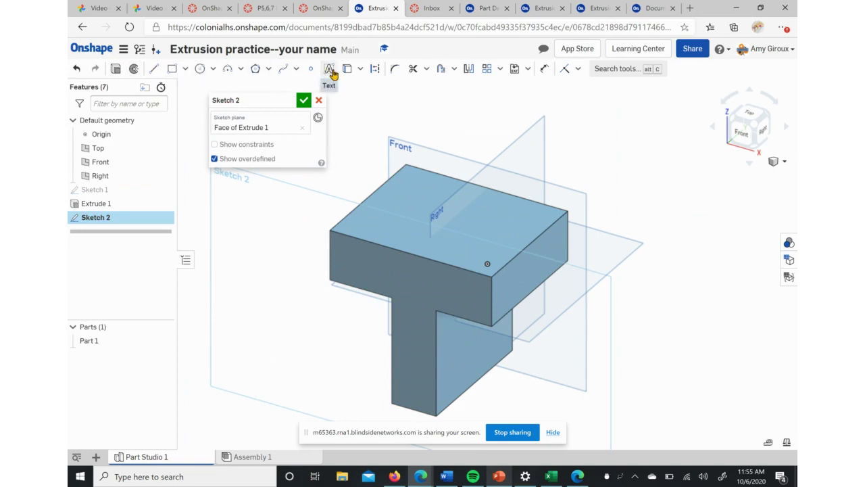
{"action": "left_click", "coordinate": [328, 70]}
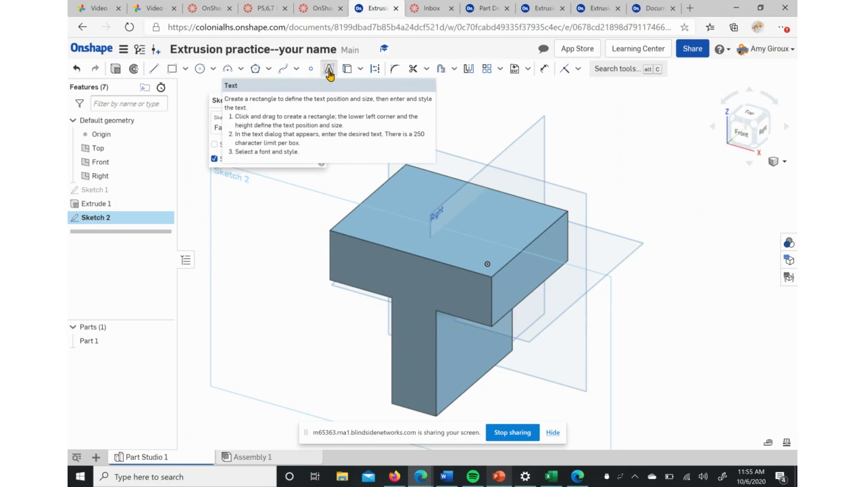
{"action": "left_click", "coordinate": [330, 233]}
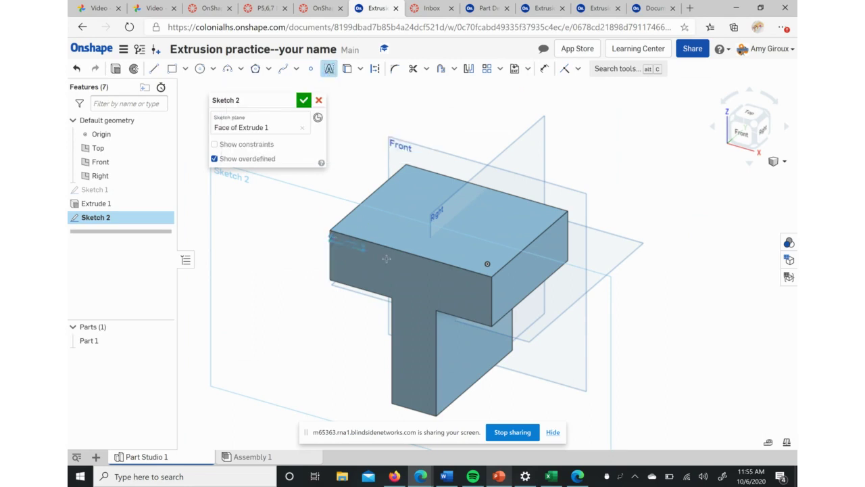
{"action": "left_click", "coordinate": [484, 308]}
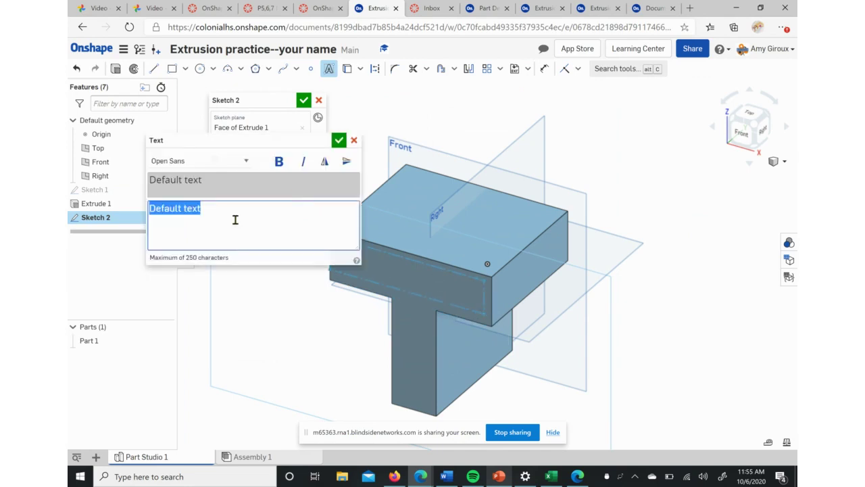
Enter the text 'name' in the box and finish Sketch 2.
{"action": "type", "text": "name"}
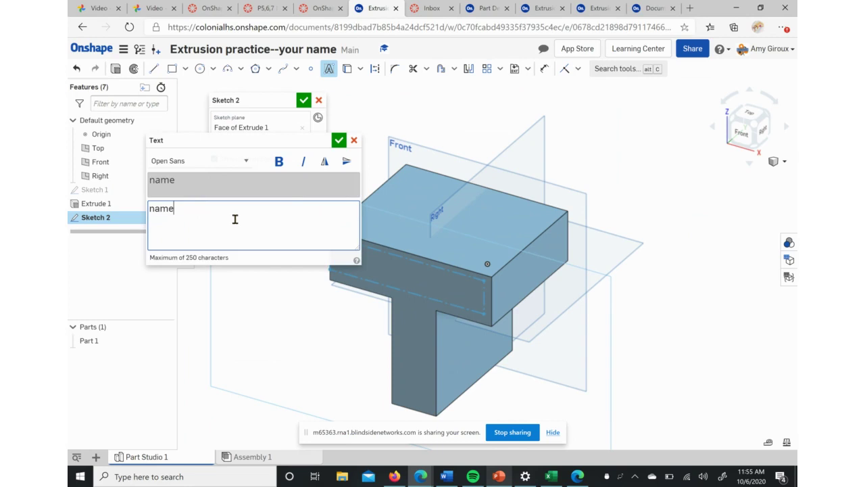
{"action": "key", "text": "BackSpace"}
{"action": "key", "text": "BackSpace"}
{"action": "key", "text": "BackSpace"}
{"action": "key", "text": "BackSpace"}
{"action": "type", "text": "Giroux"}
{"action": "key", "text": "BackSpace"}
{"action": "key", "text": "BackSpace"}
{"action": "key", "text": "BackSpace"}
{"action": "key", "text": "BackSpace"}
{"action": "key", "text": "BackSpace"}
{"action": "key", "text": "BackSpace"}
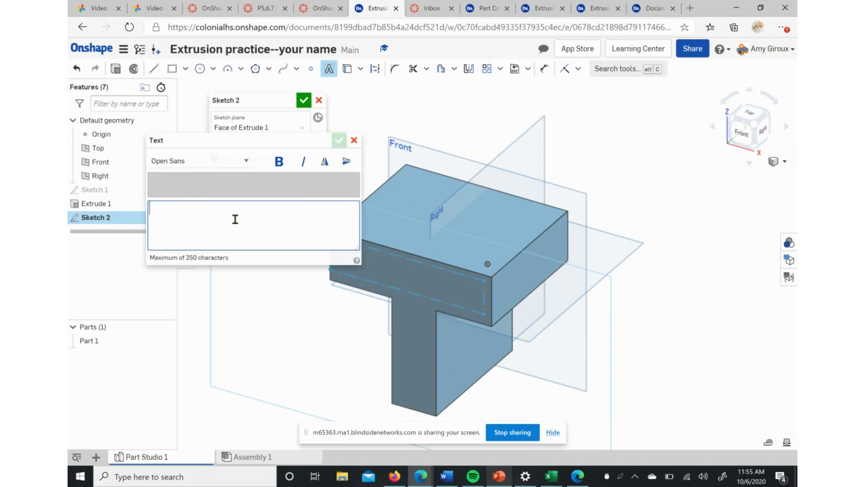
{"action": "type", "text": "name"}
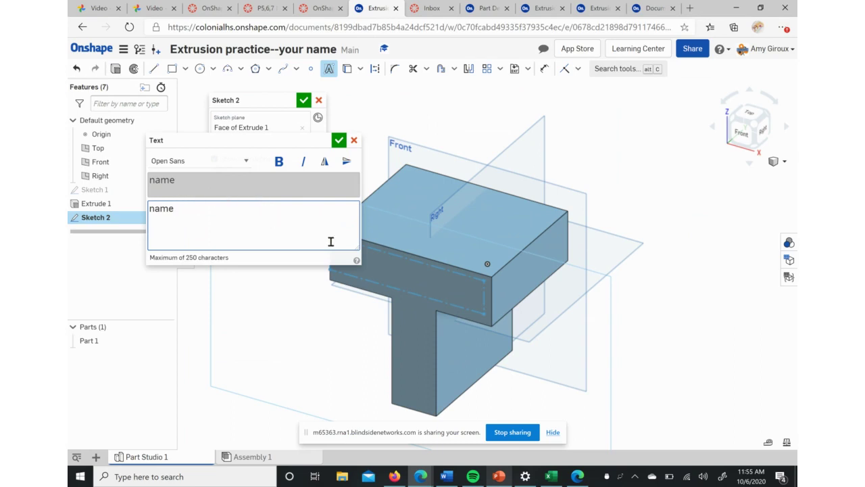
{"action": "left_click", "coordinate": [340, 141]}
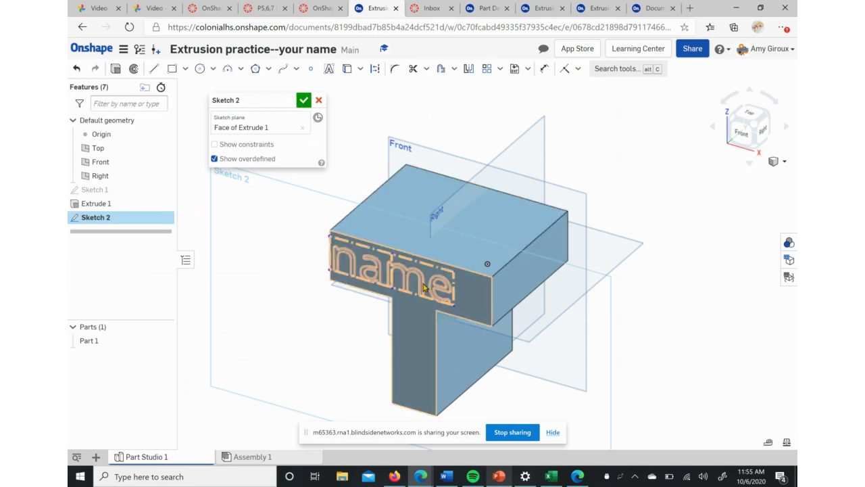
{"action": "left_click", "coordinate": [304, 101]}
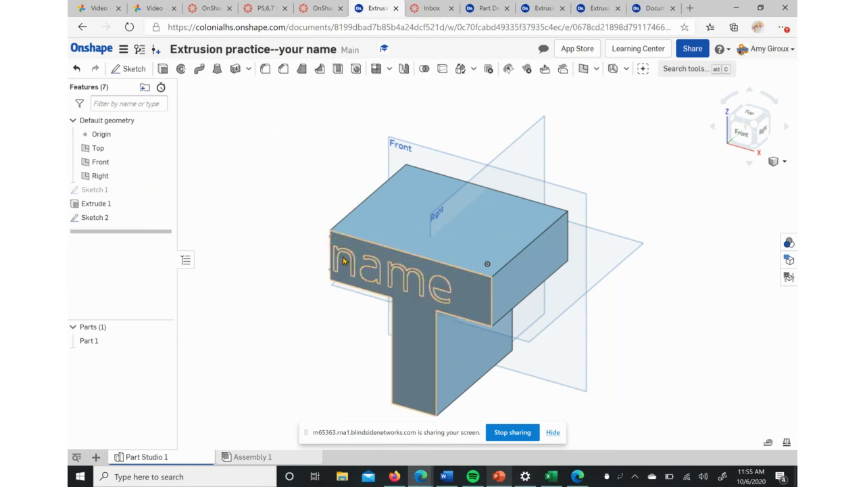
Extrude the 'name' text regions 1 in outward, added to the T part.
{"action": "left_click", "coordinate": [163, 71]}
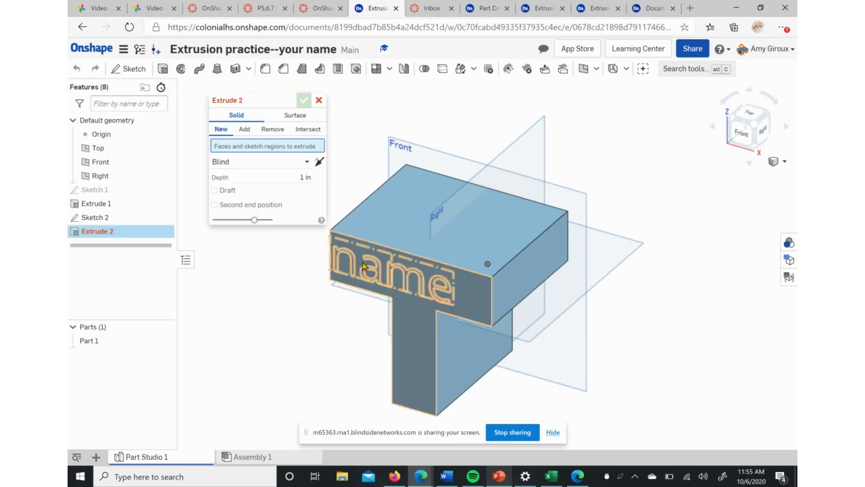
{"action": "left_click", "coordinate": [368, 271]}
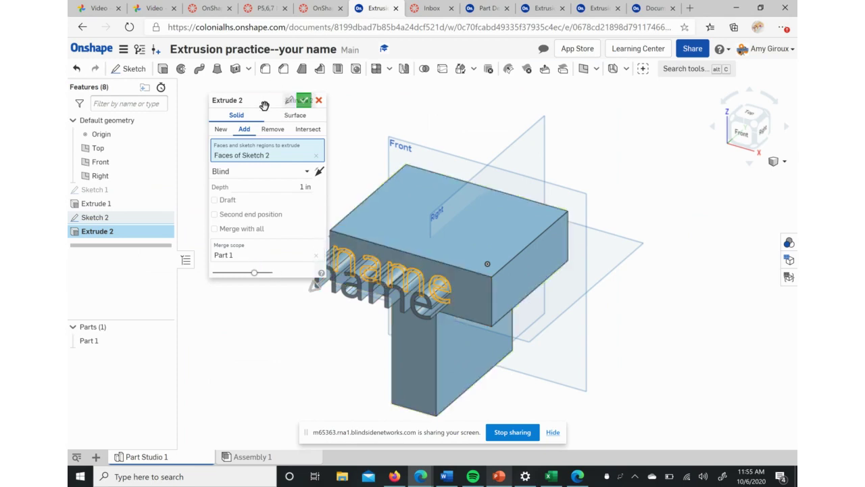
{"action": "left_click_drag", "start_coordinate": [284, 100], "coordinate": [260, 93]}
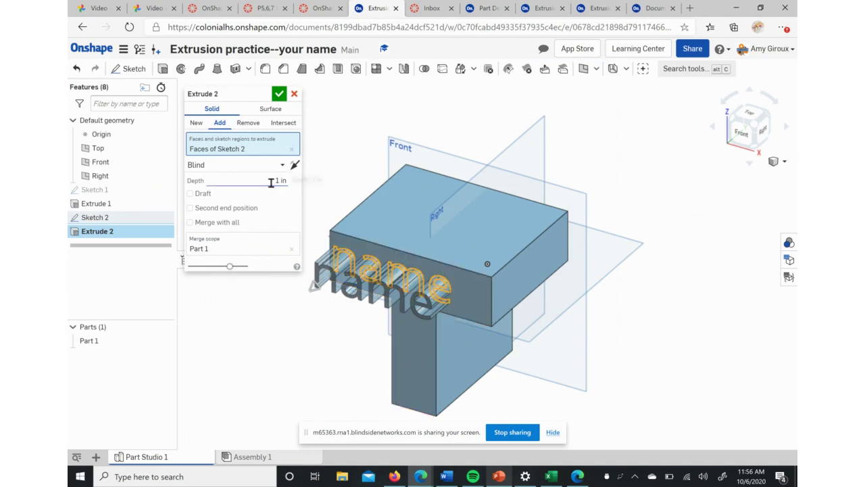
{"action": "left_click", "coordinate": [281, 98]}
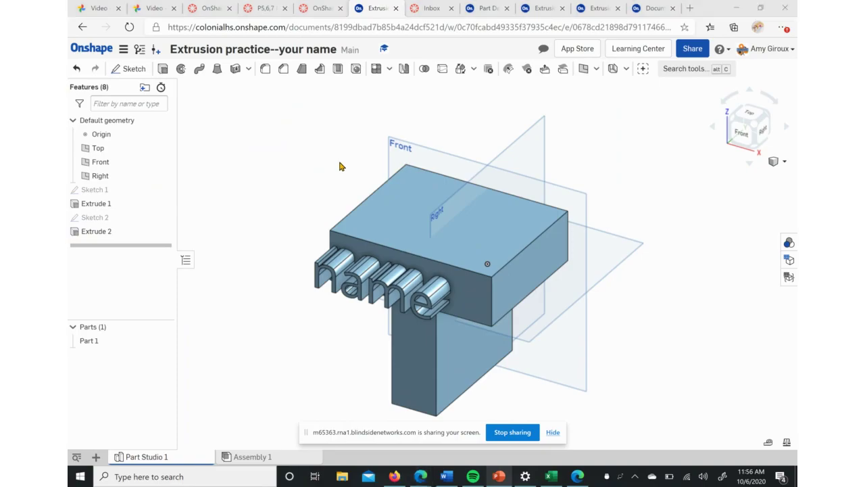
Snip the whole Onshape window showing the finished part to the clipboard.
{"action": "key", "text": "super+shift+s"}
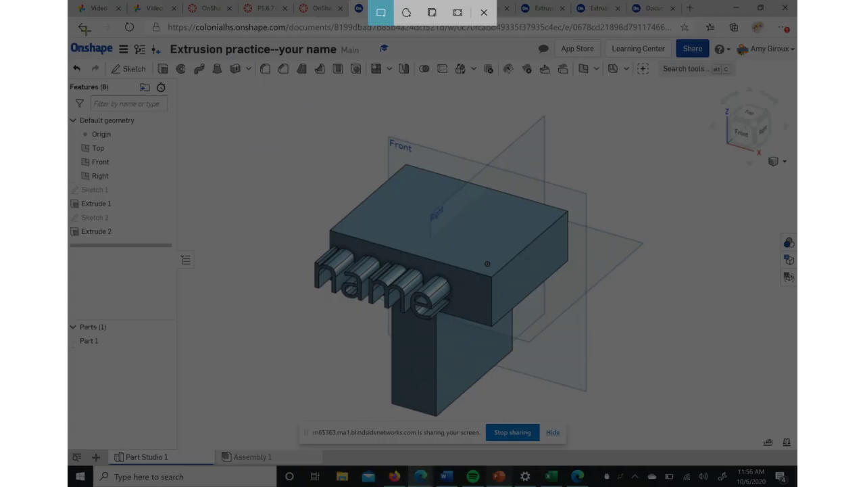
{"action": "mouse_move", "coordinate": [78, 37]}
{"action": "left_mouse_down"}
{"action": "mouse_move", "coordinate": [560, 245]}
{"action": "mouse_move", "coordinate": [795, 416]}
{"action": "left_mouse_up"}
{"action": "left_click_drag", "start_coordinate": [753, 375], "coordinate": [788, 444]}
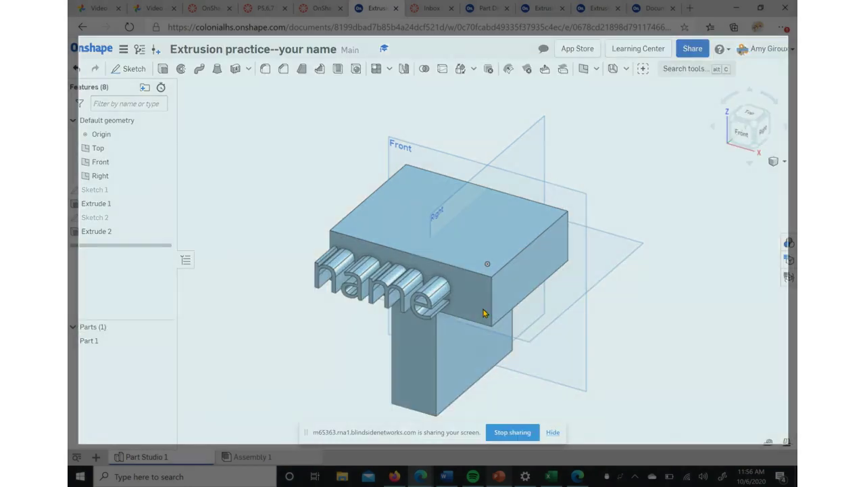